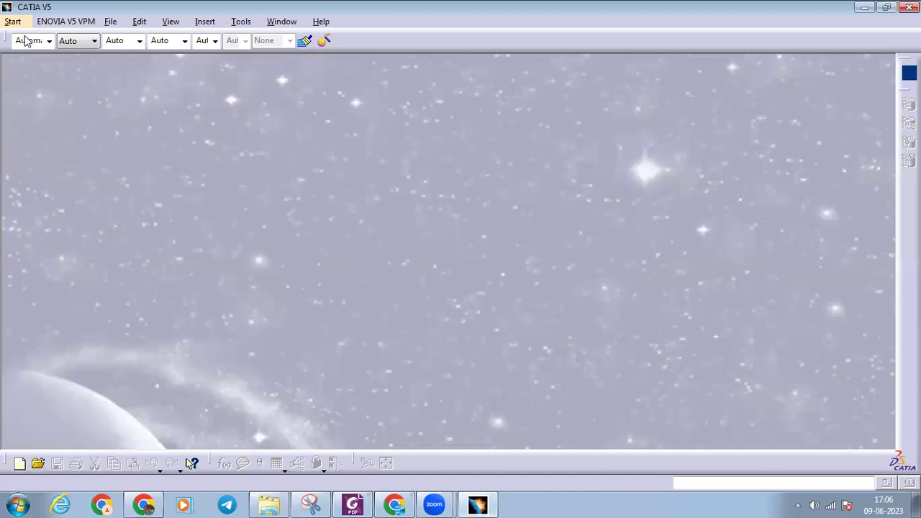
Create a new Part Design part named Part1 with hybrid design enabled
mouse_move(48, 61)
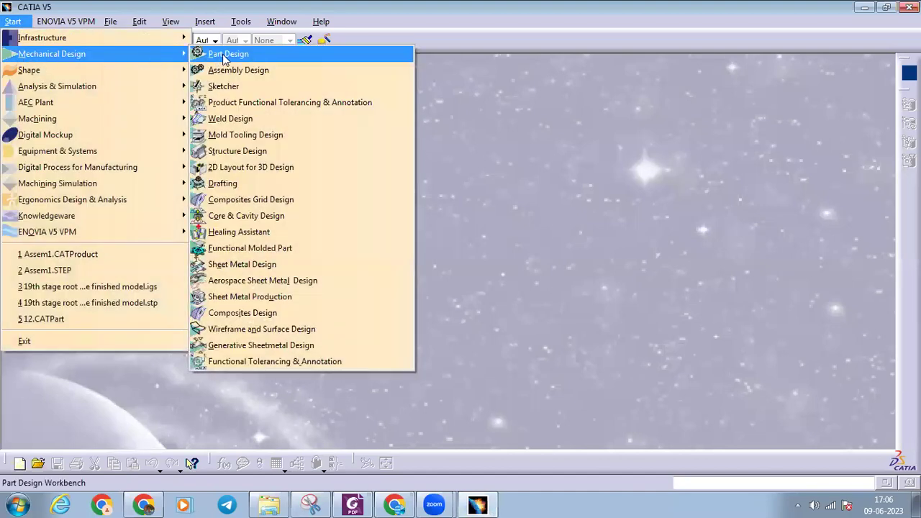
click(219, 54)
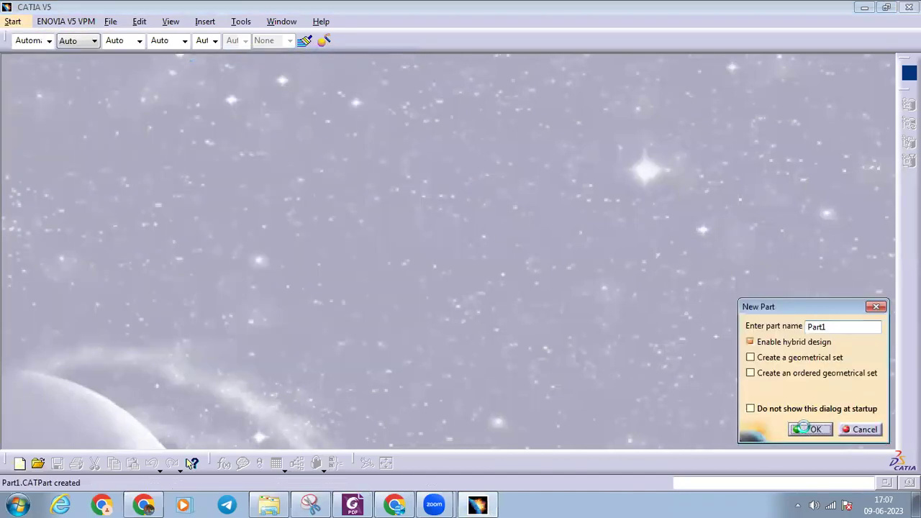
click(807, 429)
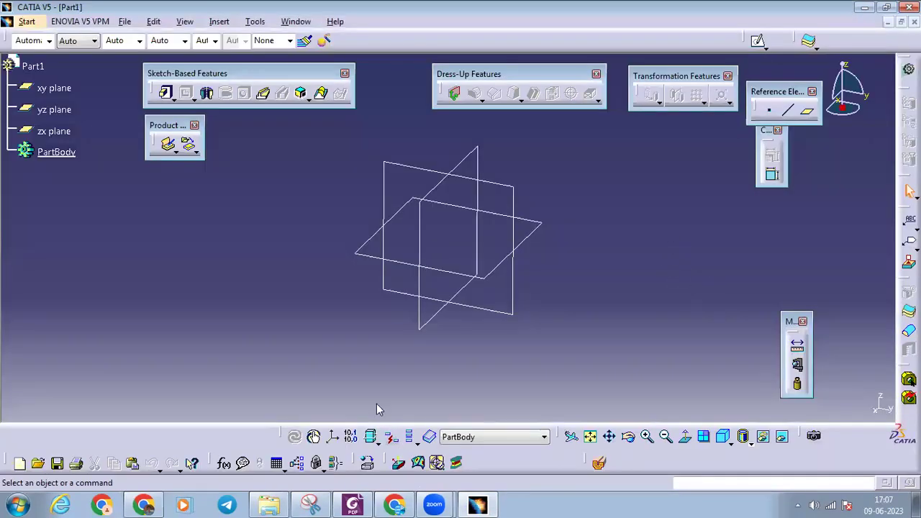
Line up the Sketch-Based, Dress-Up, Transformation and Reference Elements toolbars in a row above the planes, and dock the Product toolbar
drag(195, 78, 160, 75)
drag(439, 74, 347, 74)
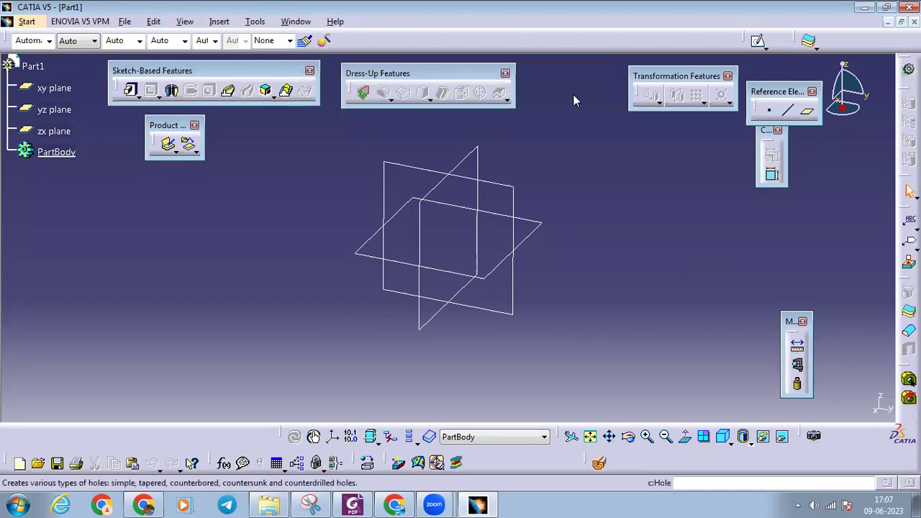
drag(643, 77, 535, 72)
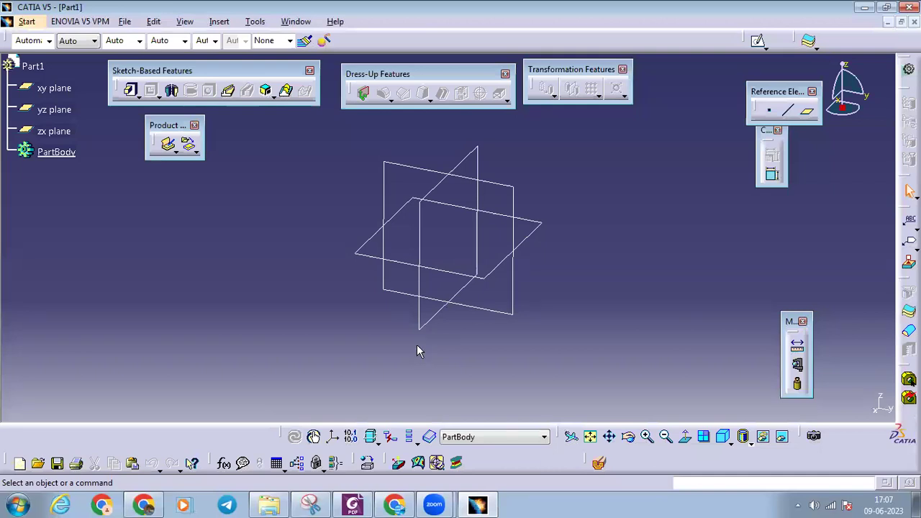
drag(177, 126, 373, 42)
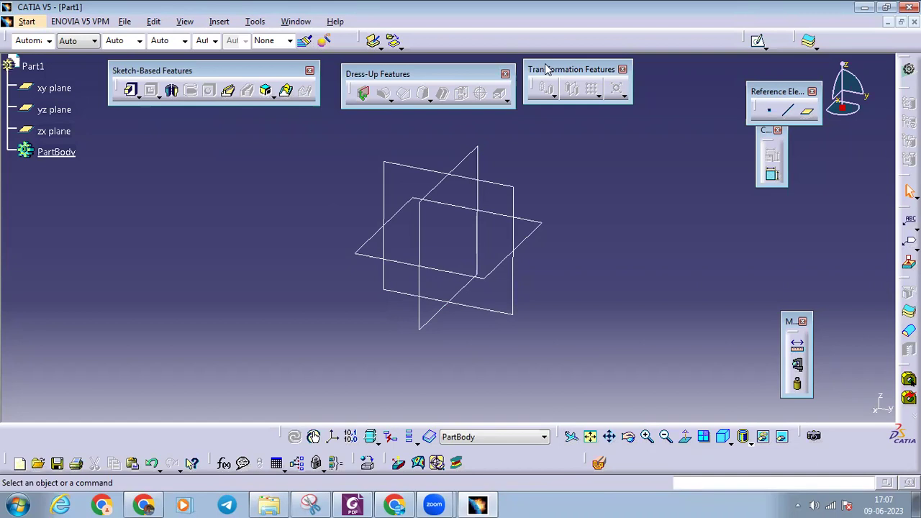
drag(784, 94, 689, 72)
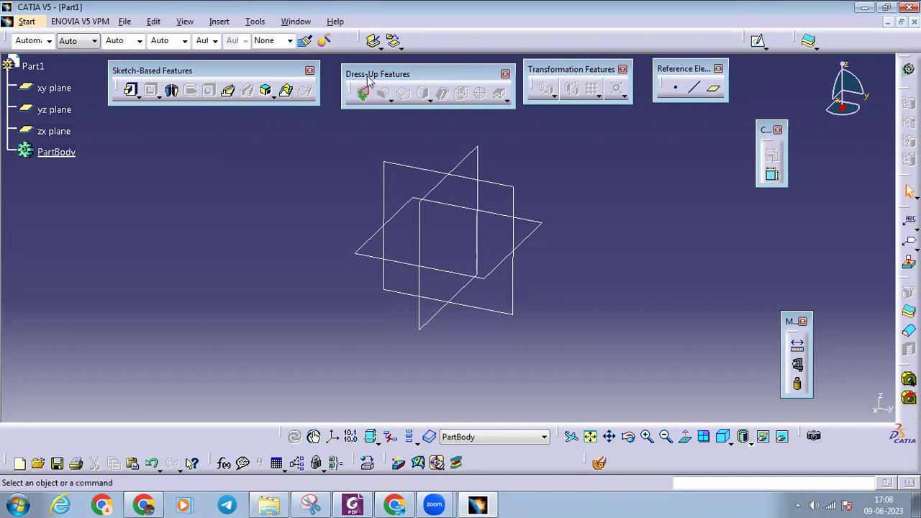
Even out the spacing of the four floating feature toolbars in the row above the reference planes
mouse_move(301, 70)
mouse_down()
mouse_move(290, 72)
mouse_move(367, 76)
mouse_up()
drag(568, 69, 567, 70)
drag(680, 68, 675, 70)
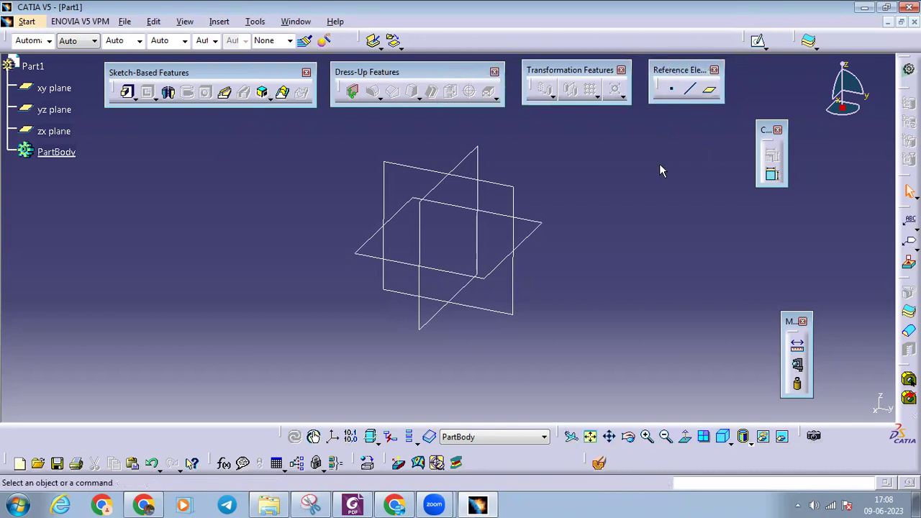
mouse_move(370, 151)
middle_down()
mouse_move(339, 171)
mouse_move(497, 187)
mouse_move(279, 163)
middle_up()
drag(236, 81, 242, 82)
drag(351, 84, 352, 86)
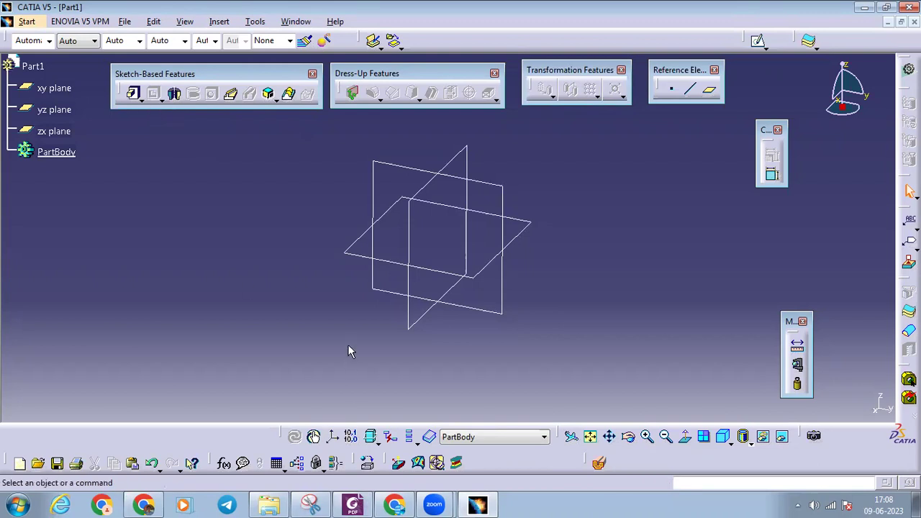
Switch to Foxit PDF Editor and examine the drawing on page 6 of exercise book.pdf for the base plate's shape and dimensions
click(353, 503)
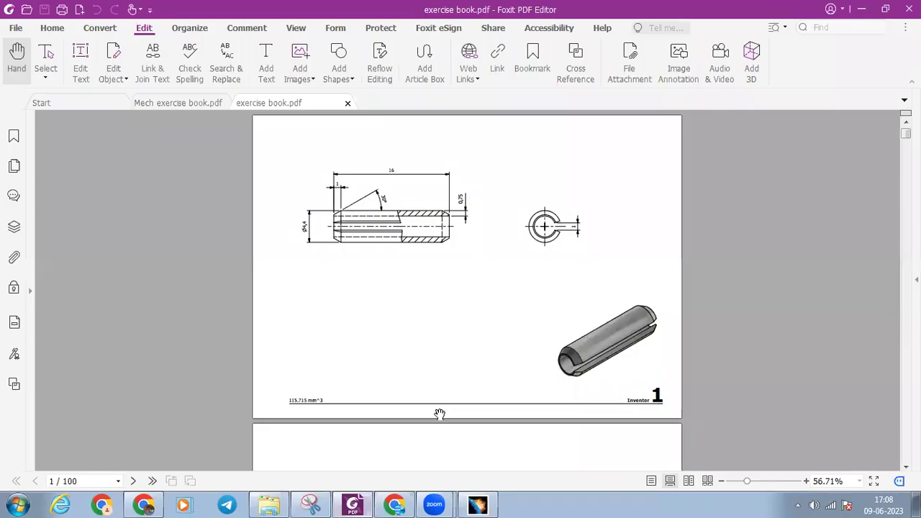
scroll(440, 415, down, 15)
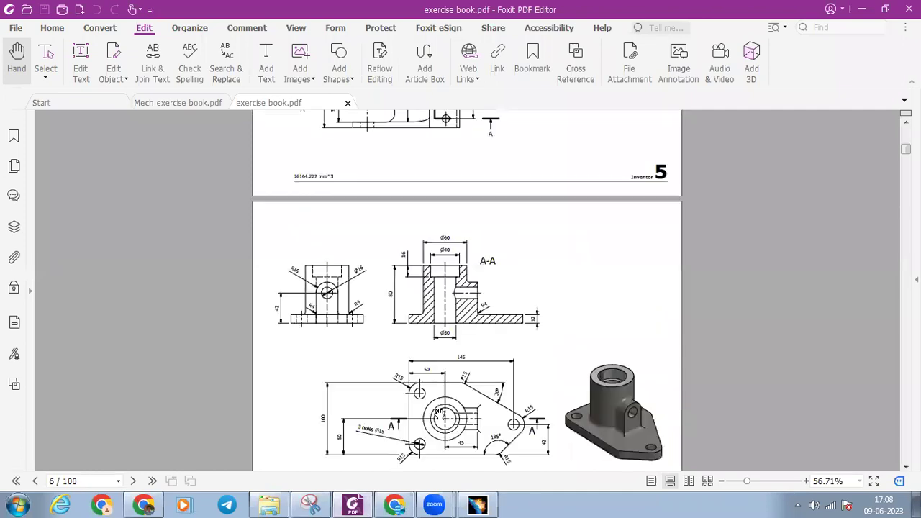
scroll(438, 415, down, 1)
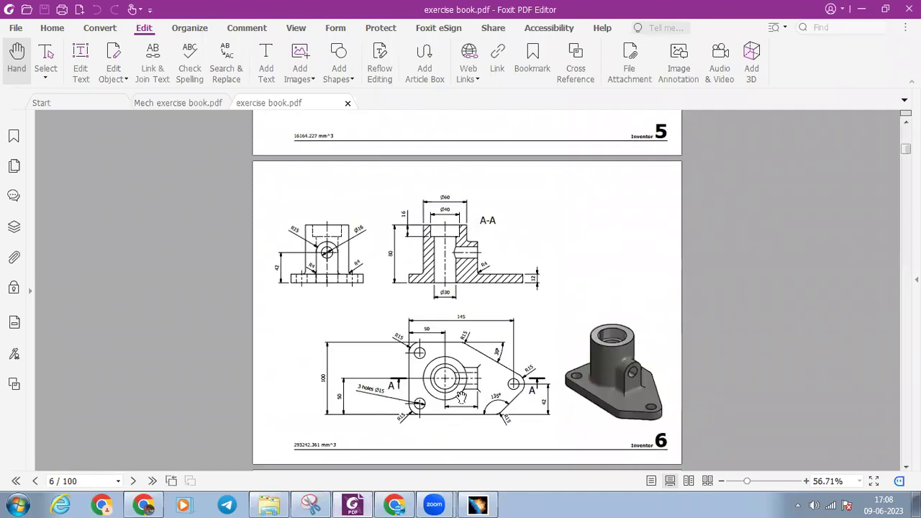
ctrl+scroll(525, 376, up, 1)
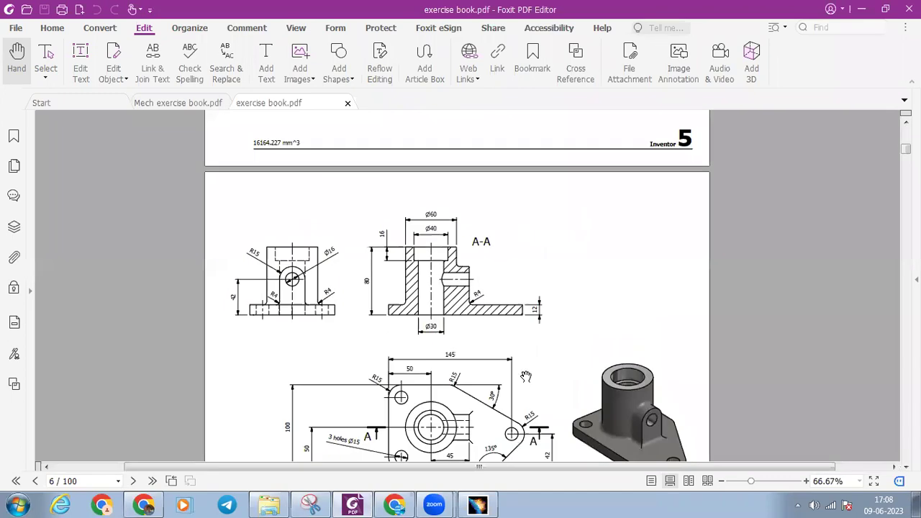
scroll(526, 376, down, 1)
scroll(525, 372, down, 2)
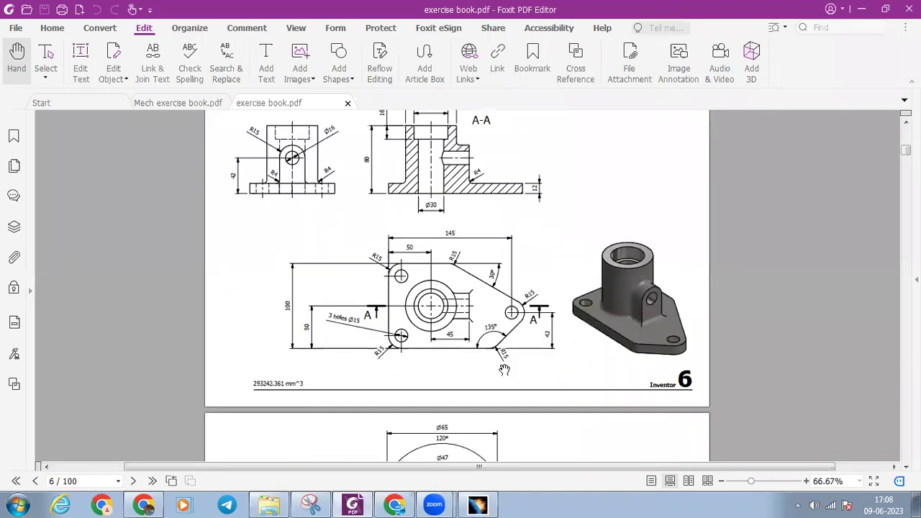
scroll(525, 371, up, 1)
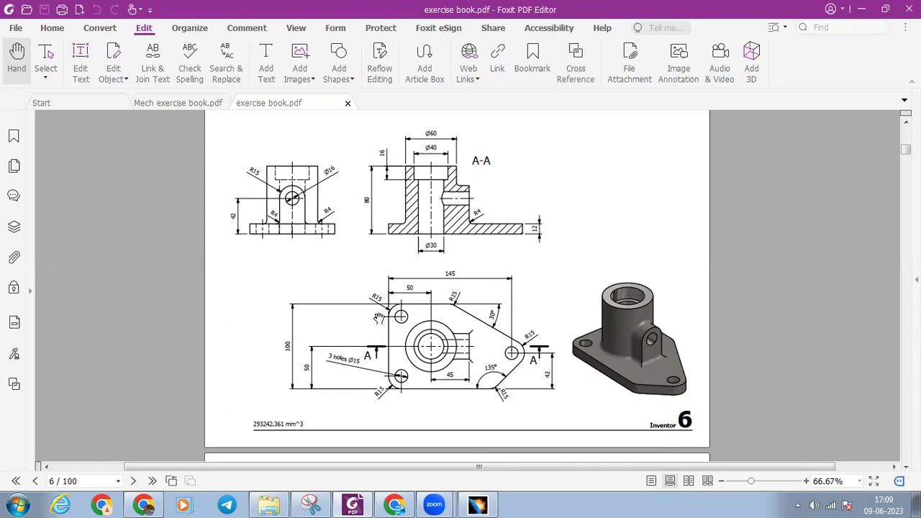
ctrl+scroll(332, 321, up, 2)
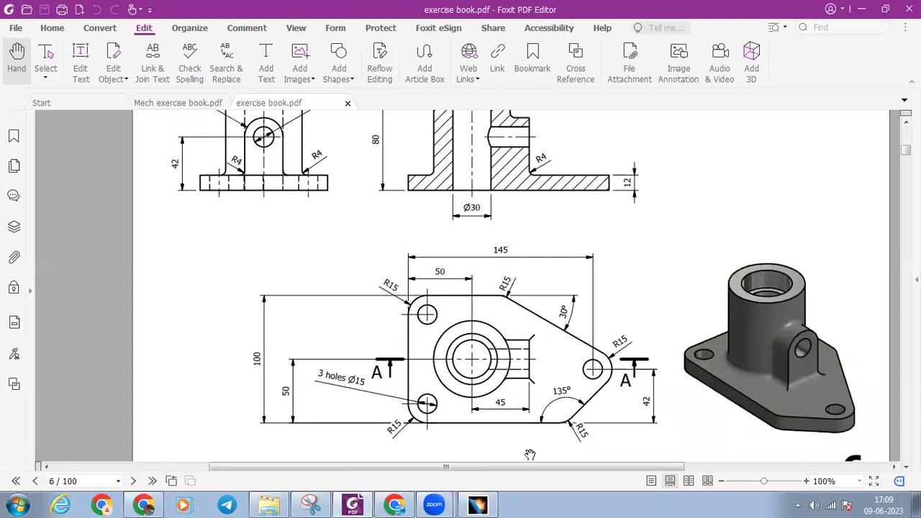
Return to CATIA and start a positioned sketch on the xy plane
click(477, 504)
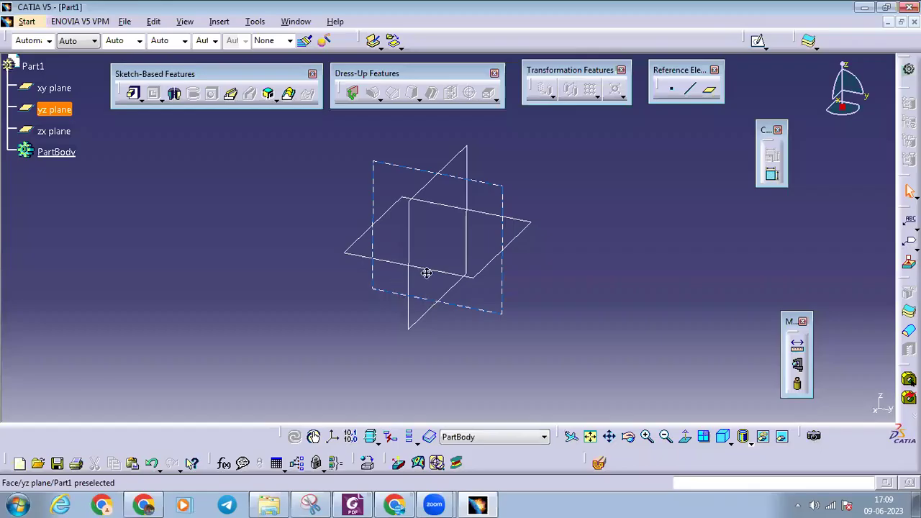
click(531, 239)
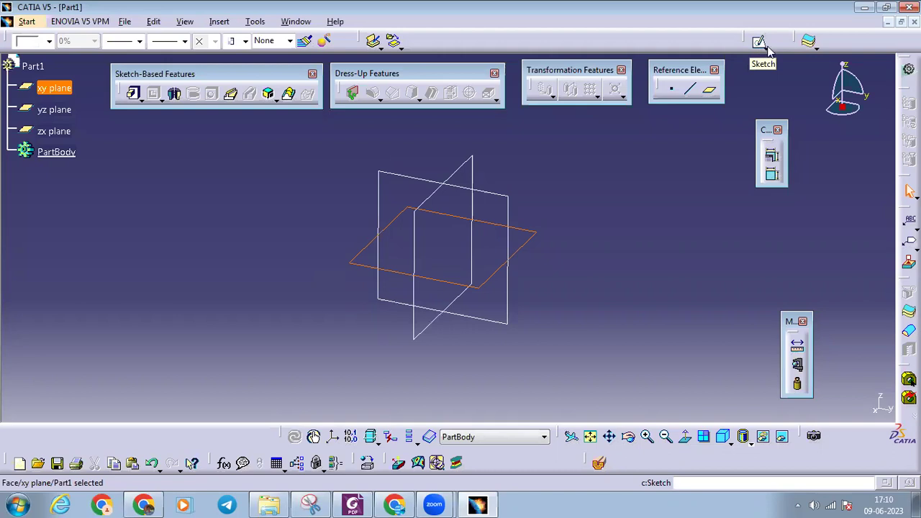
click(768, 48)
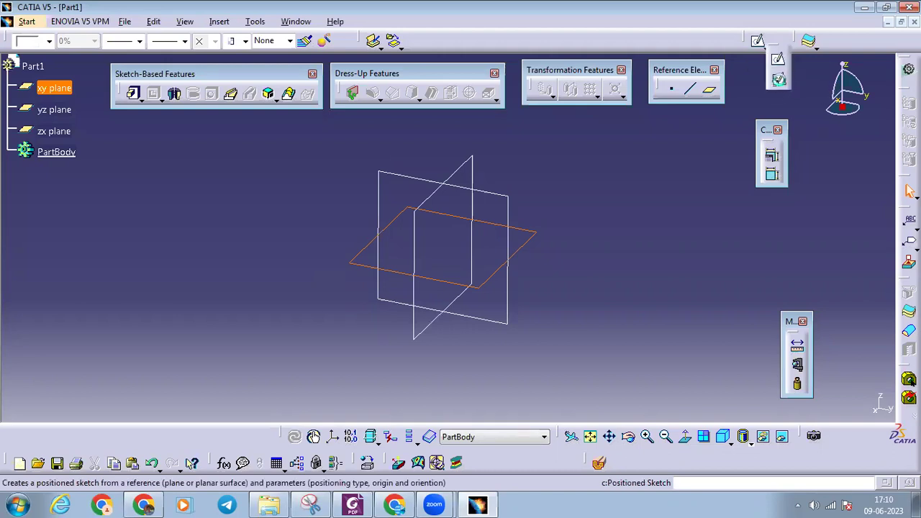
click(779, 80)
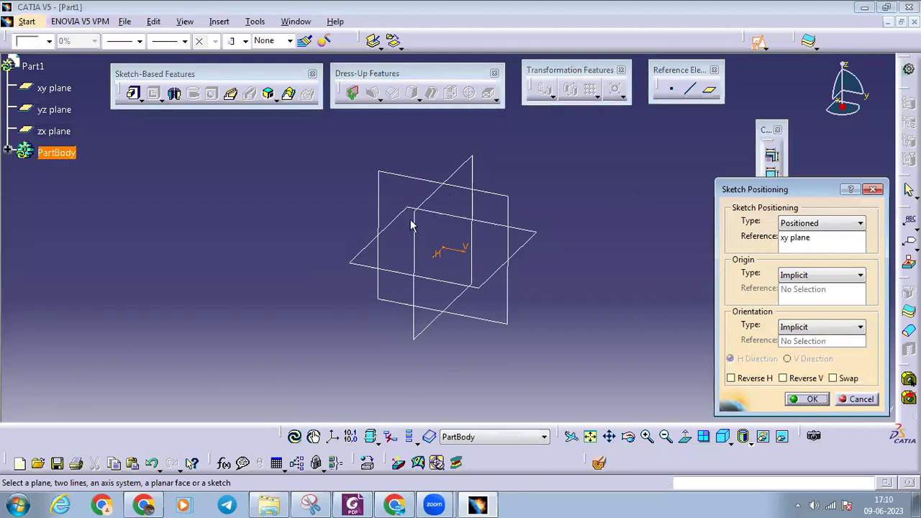
Swap the positioned sketch's H and V axes, reverse the V direction, and enter the sketch
middle_drag(405, 220, 512, 208)
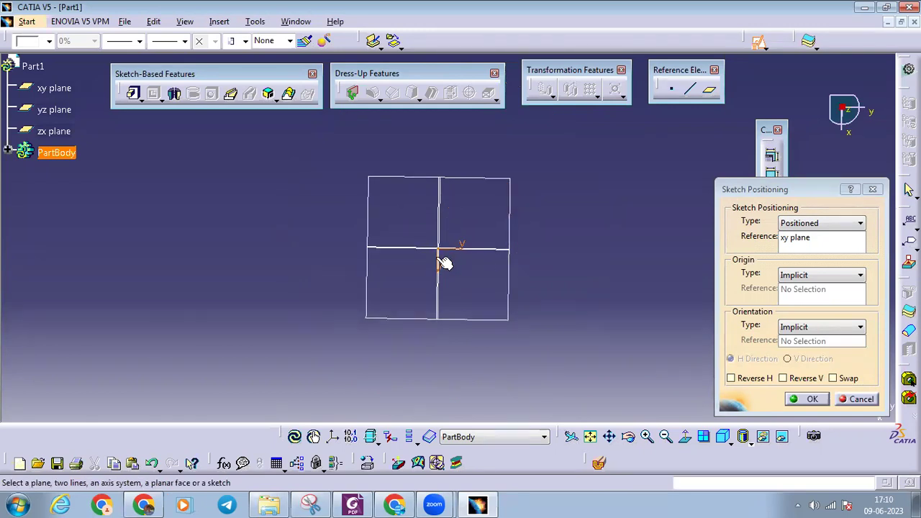
drag(441, 252, 445, 279)
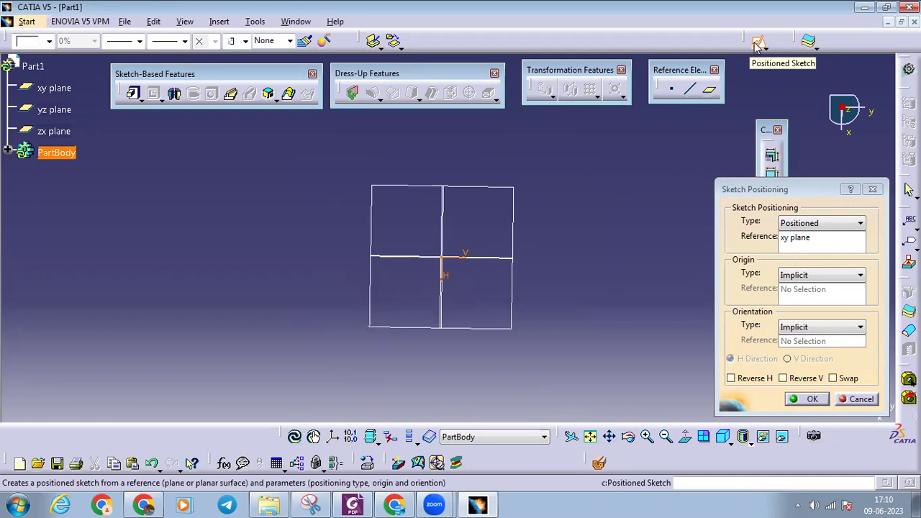
mouse_move(473, 232)
mouse_down()
mouse_move(468, 215)
mouse_move(420, 283)
mouse_up()
middle_drag(419, 282, 440, 256)
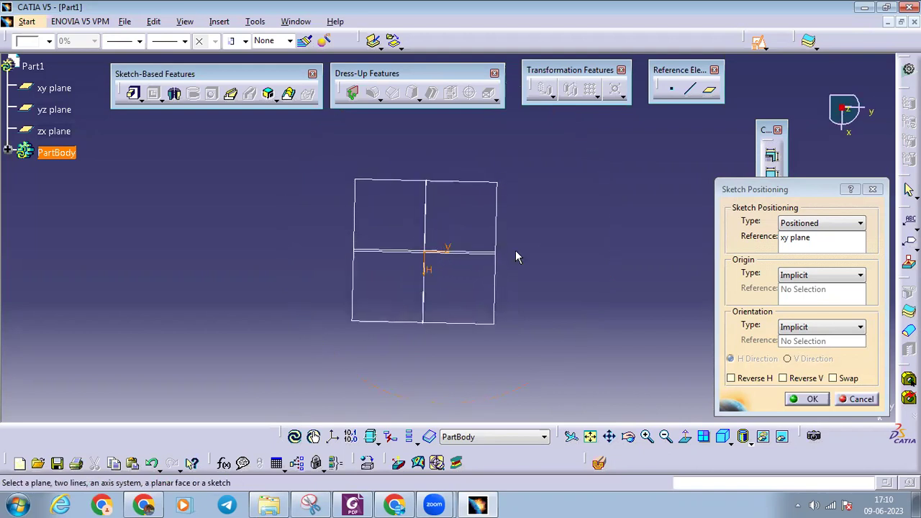
middle_drag(432, 264, 439, 284)
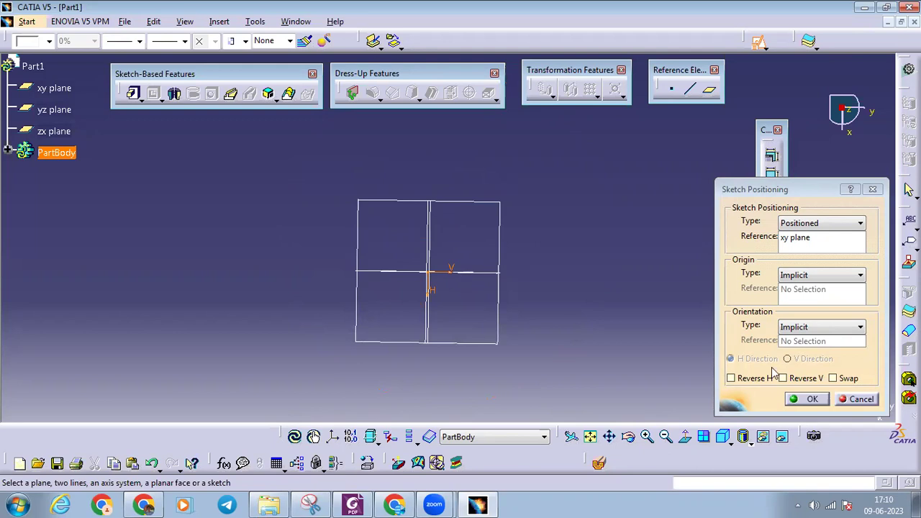
click(834, 379)
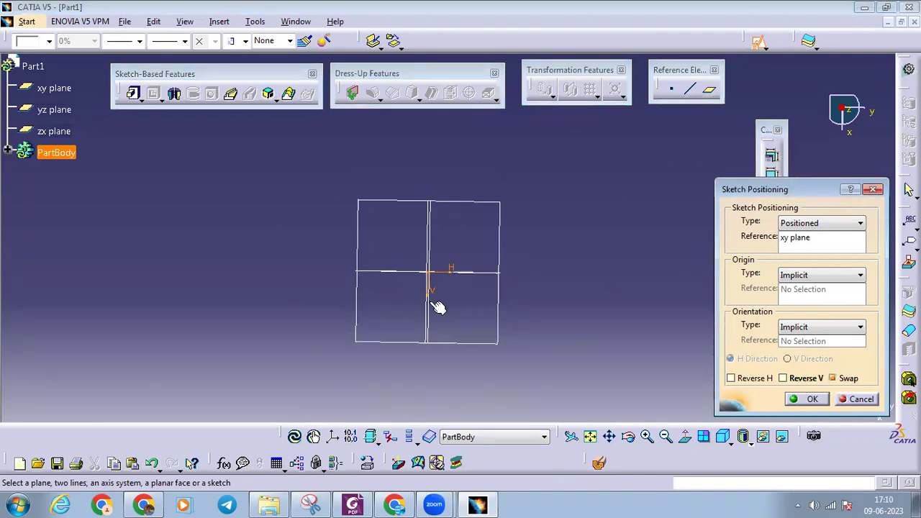
click(792, 381)
click(797, 400)
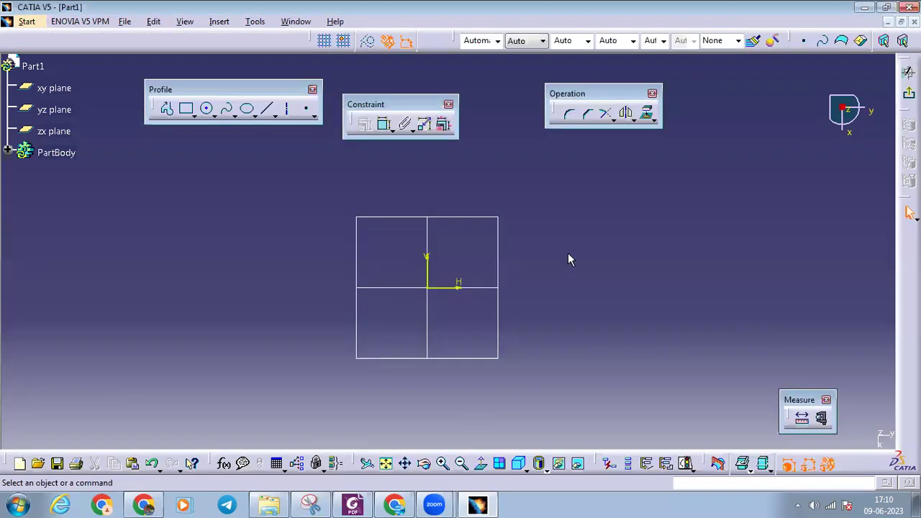
Sketch a rectangle about 246 mm wide and 107 mm high around the sketch origin
middle_drag(285, 193, 233, 184)
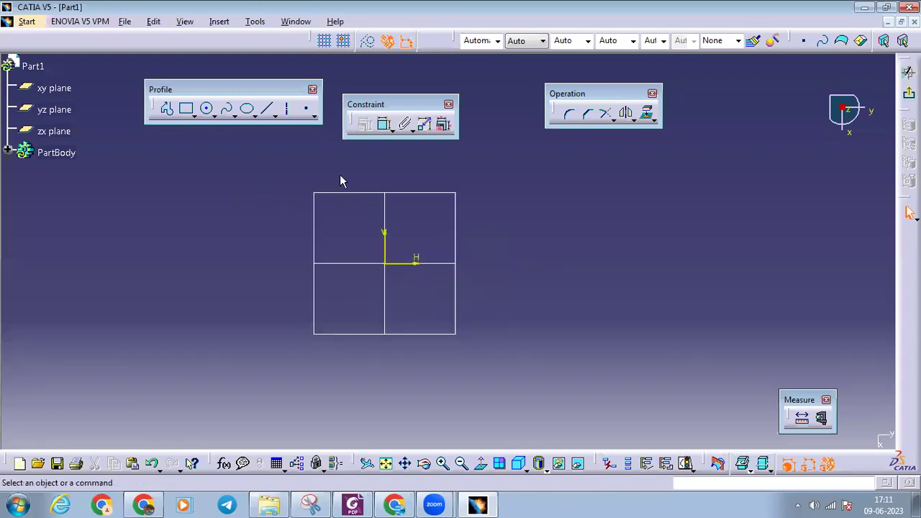
mouse_move(467, 205)
middle_down()
mouse_move(485, 191)
mouse_move(433, 197)
mouse_move(448, 216)
mouse_move(444, 230)
middle_up()
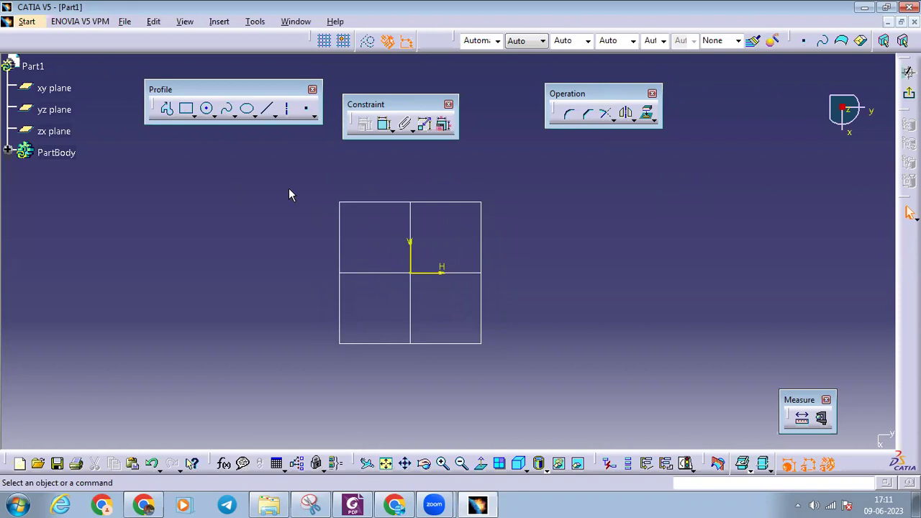
click(189, 111)
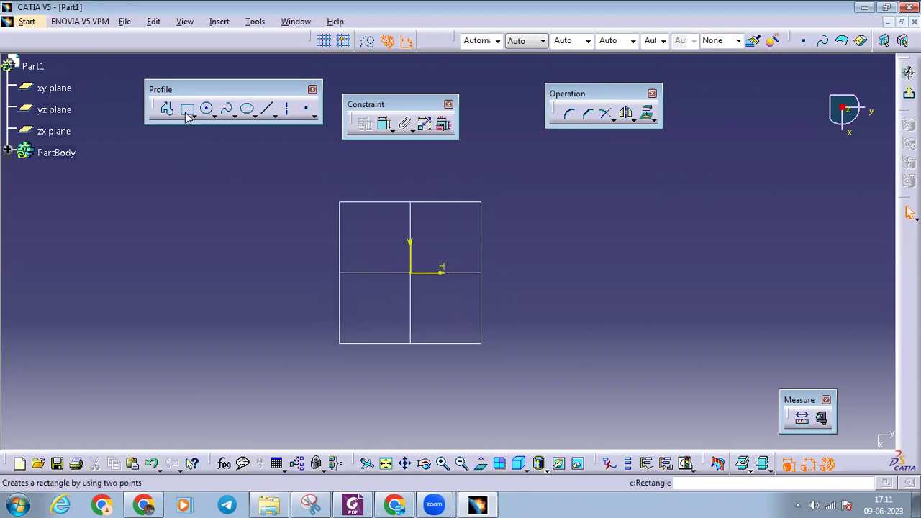
click(230, 200)
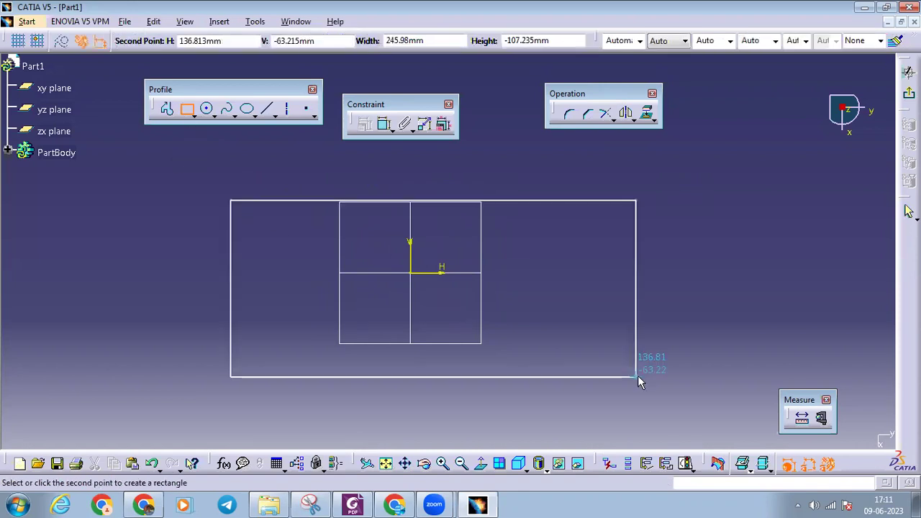
click(636, 375)
Dimension the rectangle's height beside its left edge and its width below the bottom edge
click(112, 201)
click(383, 124)
click(234, 220)
click(165, 225)
click(382, 124)
click(371, 360)
click(369, 389)
middle_drag(323, 232, 318, 191)
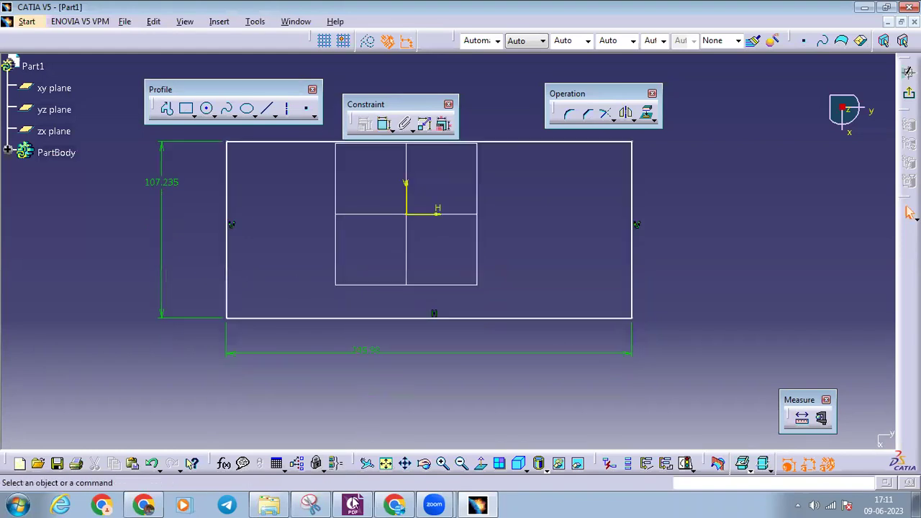
Draw two connected slanted lines from the rectangle's top edge to its right edge and on to its bottom edge
click(352, 504)
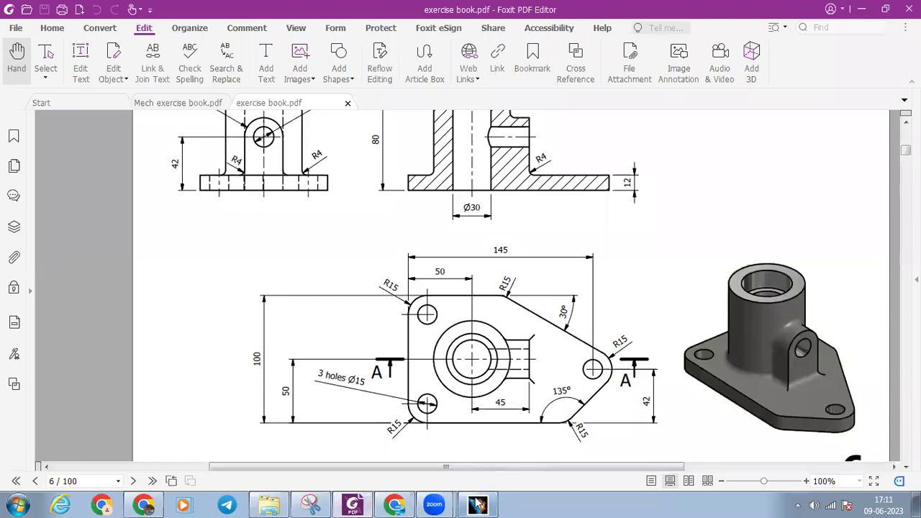
key(alt+Tab)
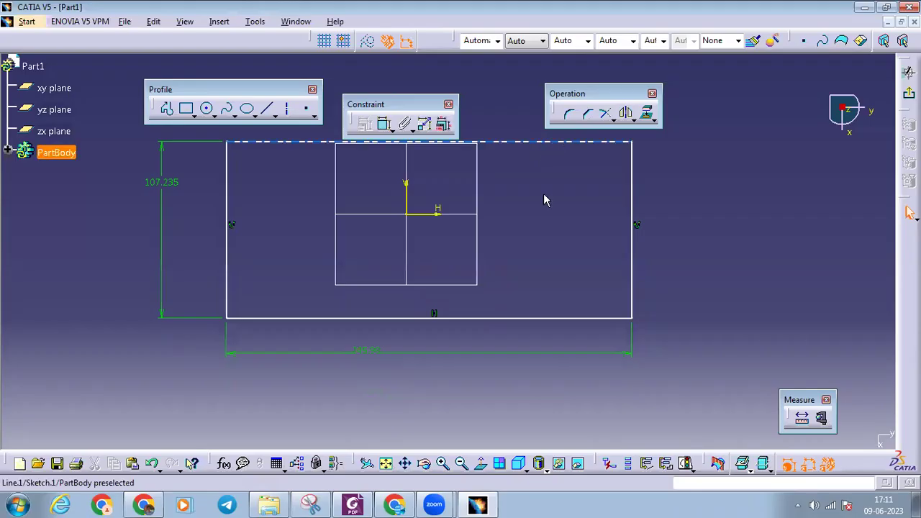
click(167, 108)
click(474, 142)
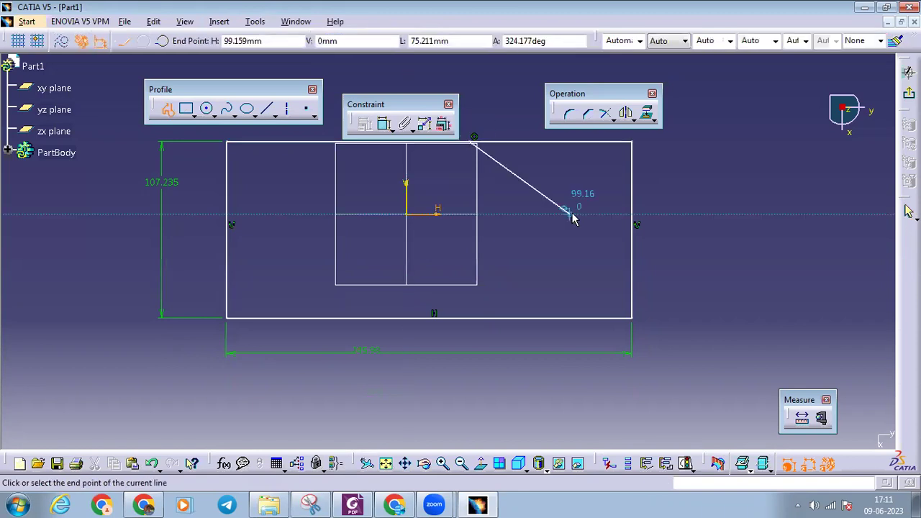
click(632, 237)
click(523, 314)
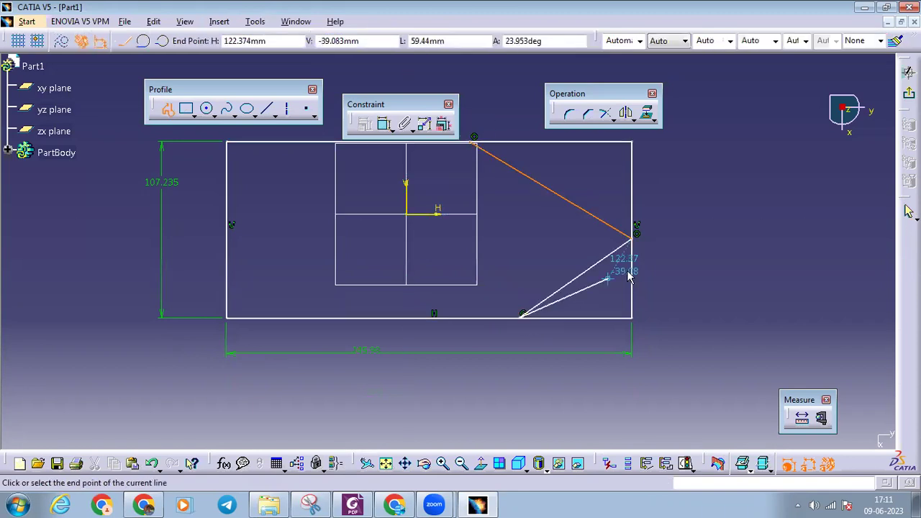
double_click(633, 237)
Delete the rectangle's right edge and Quick Trim the overhanging ends of the top and bottom edges, converting the length into a distance
click(636, 174)
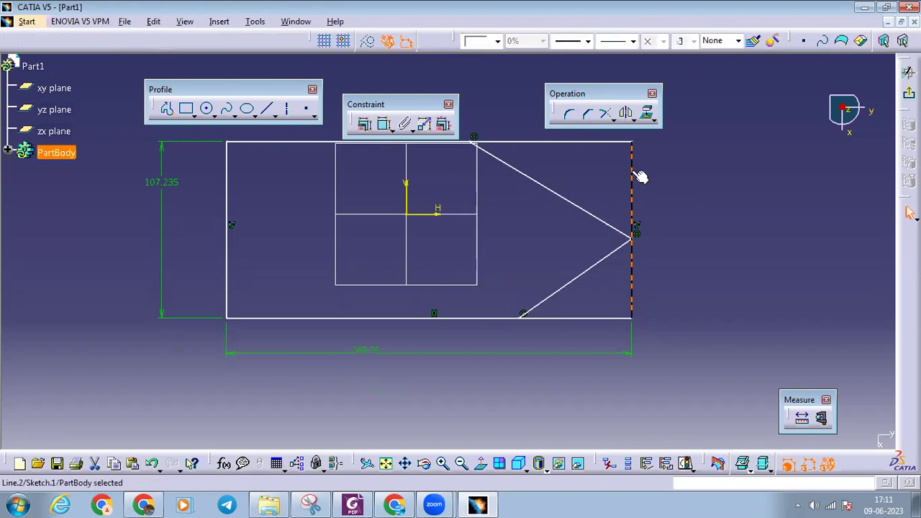
key(Delete)
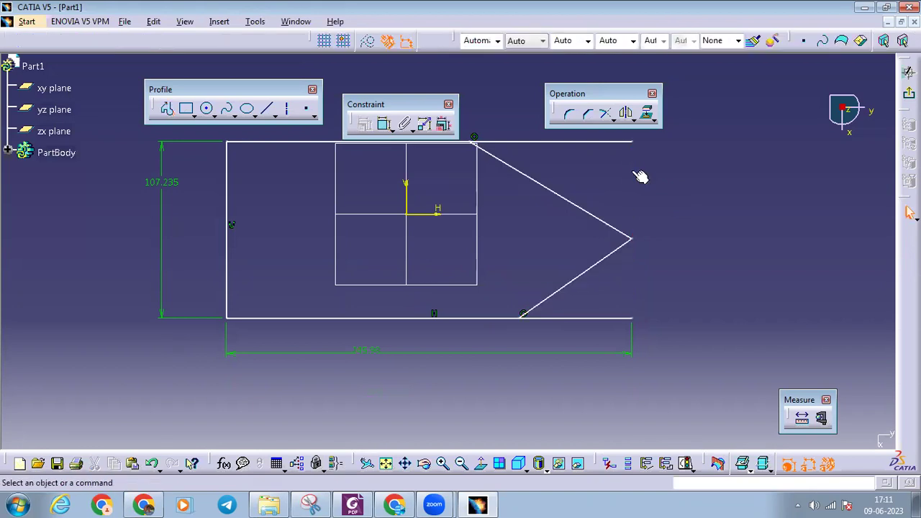
click(611, 120)
click(667, 128)
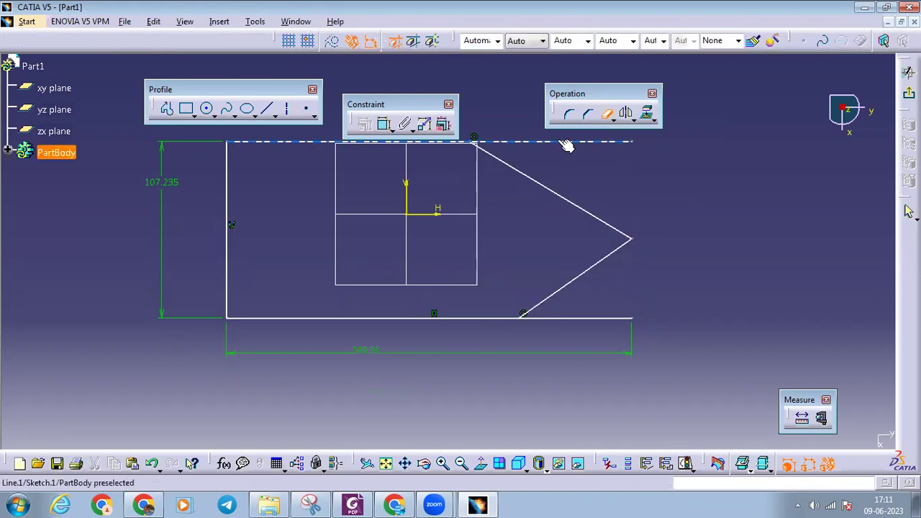
click(589, 318)
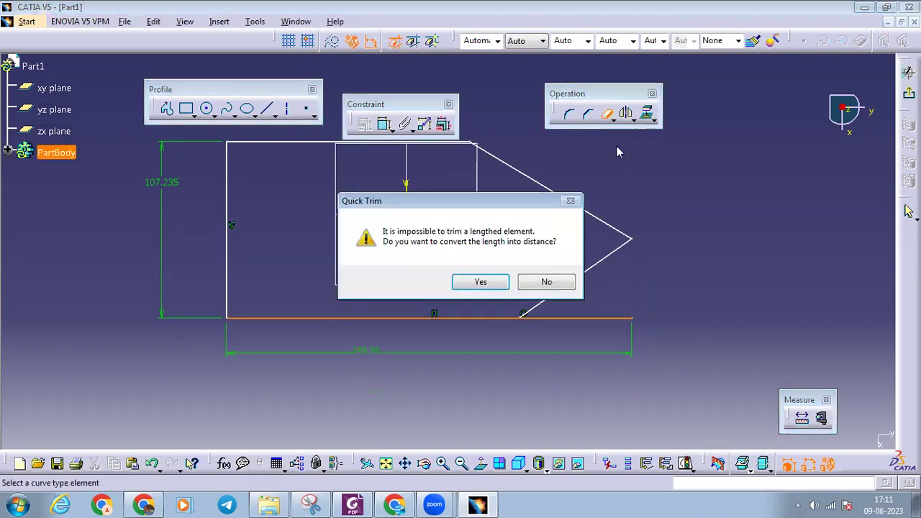
click(480, 282)
click(611, 119)
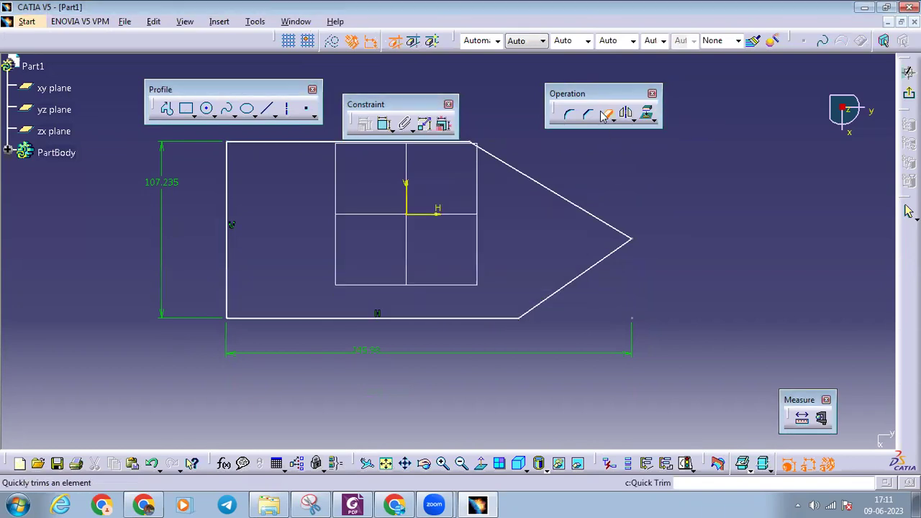
click(603, 117)
Set the profile's height dimension to 100 mm
click(168, 185)
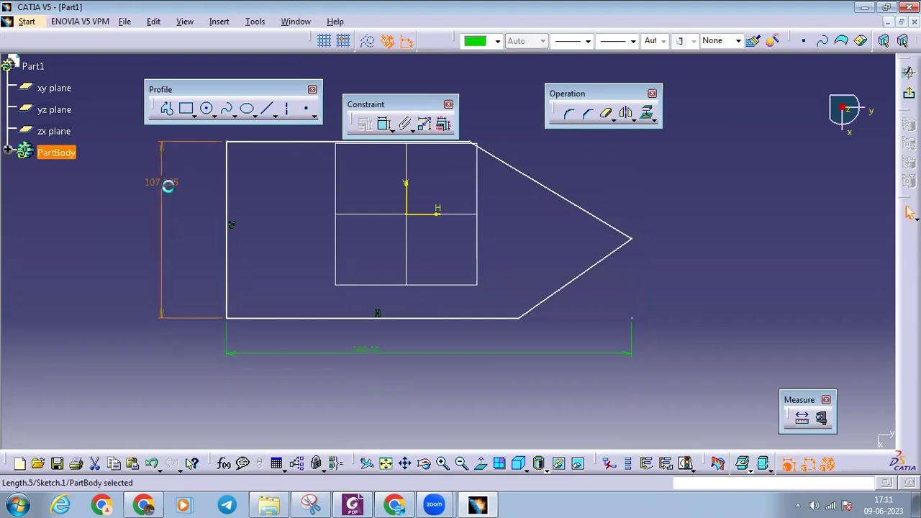
text(100)
key(Return)
middle_drag(403, 215, 443, 259)
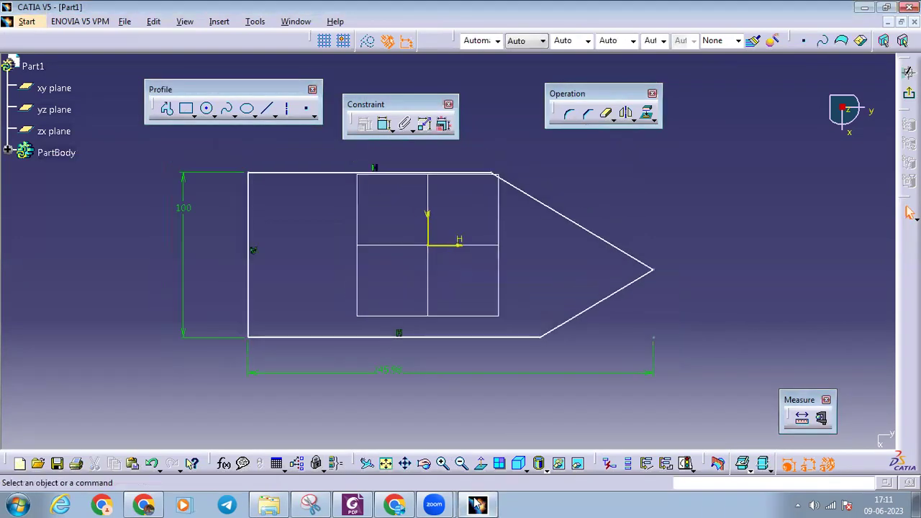
Check the exercise drawing, round the profile's right tip with a Corner, and set its radius to 15 mm
click(353, 503)
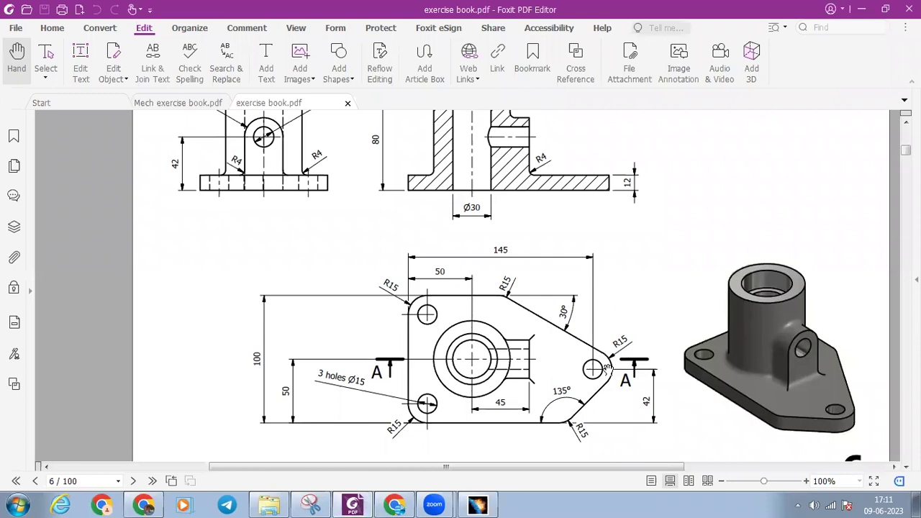
click(477, 504)
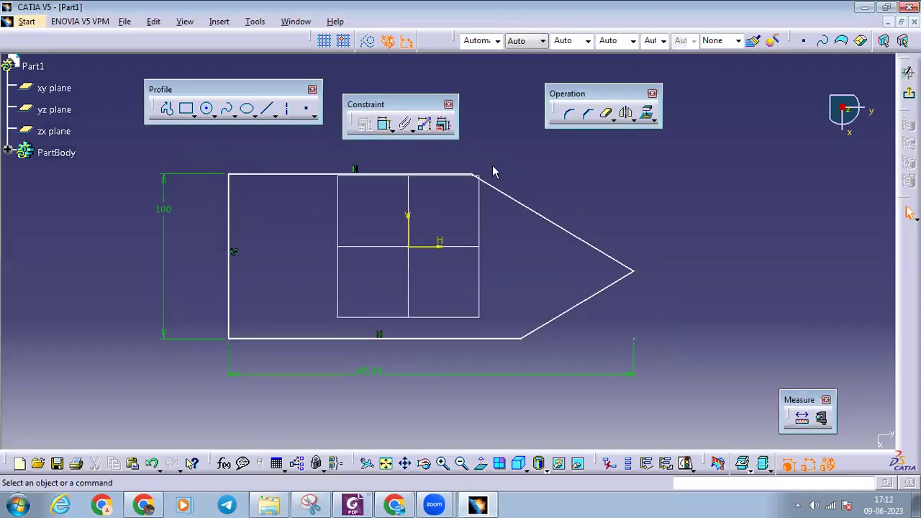
click(570, 113)
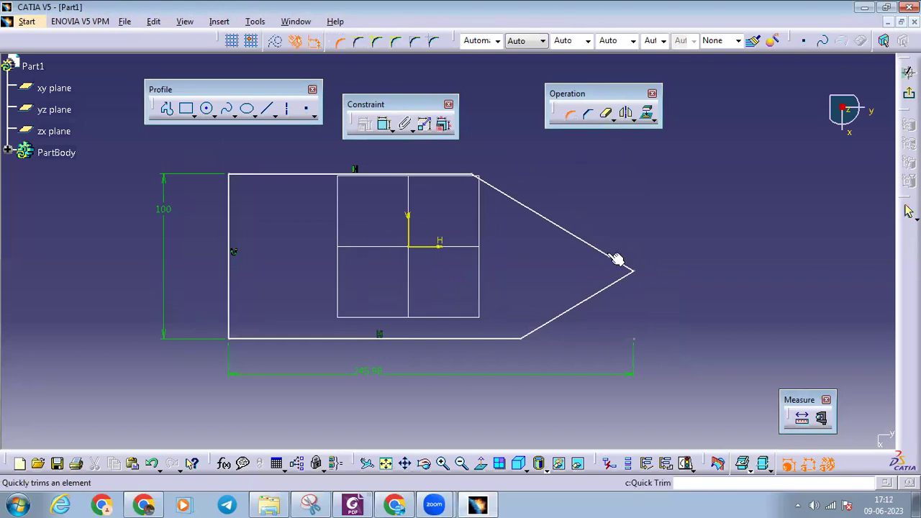
click(617, 264)
click(619, 289)
click(591, 278)
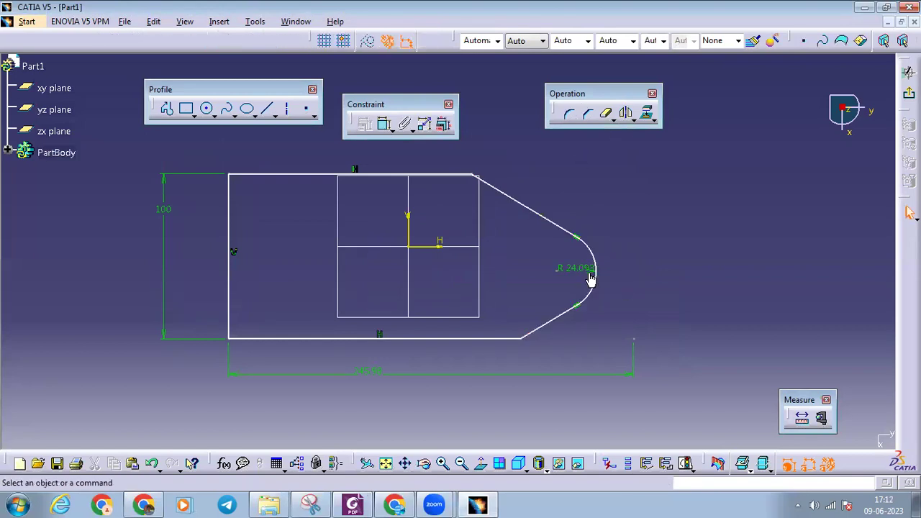
double_click(579, 269)
text(15mm)
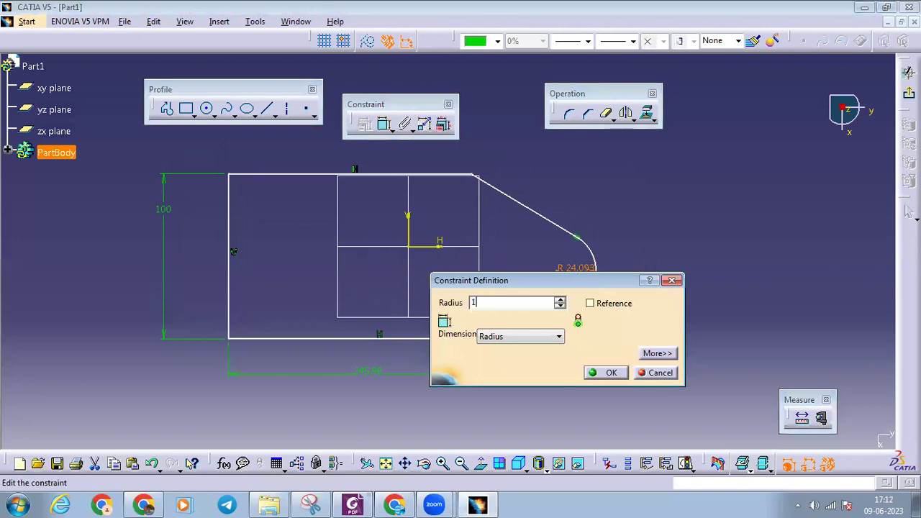
key(Return)
Dimension the horizontal distance from the left edge to the tip arc's centre and set it to 145 mm as in the drawing
click(382, 124)
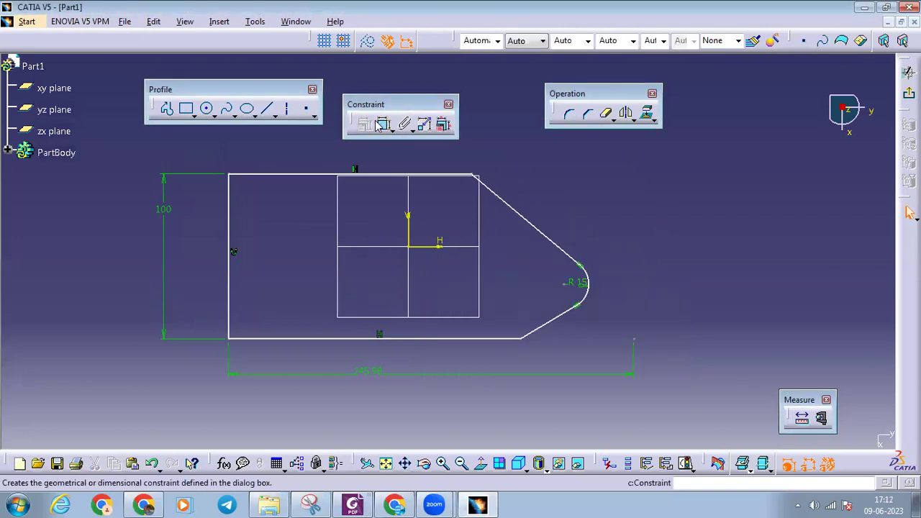
click(234, 210)
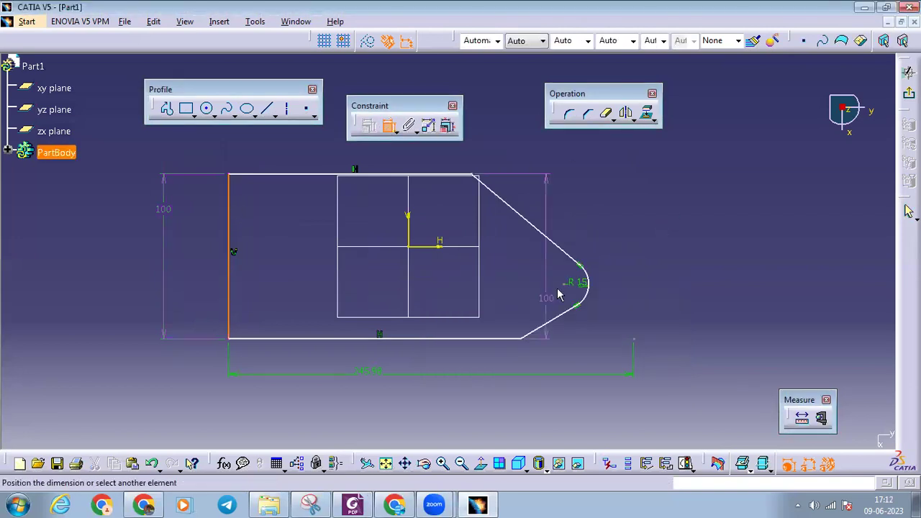
click(579, 284)
click(407, 204)
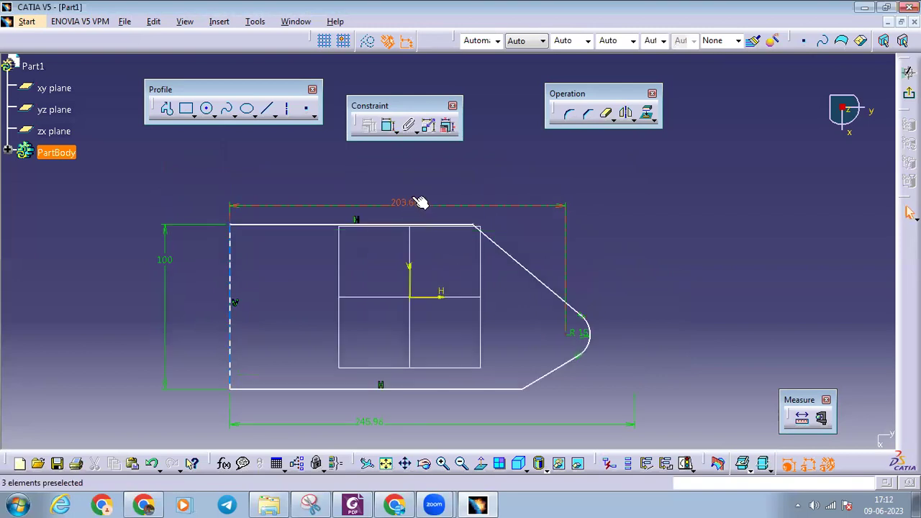
double_click(420, 202)
text(1)
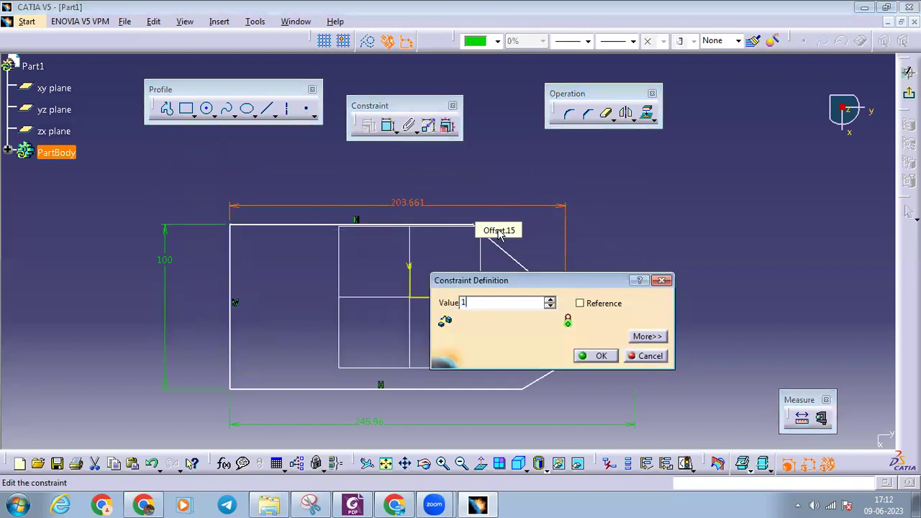
mouse_move(352, 504)
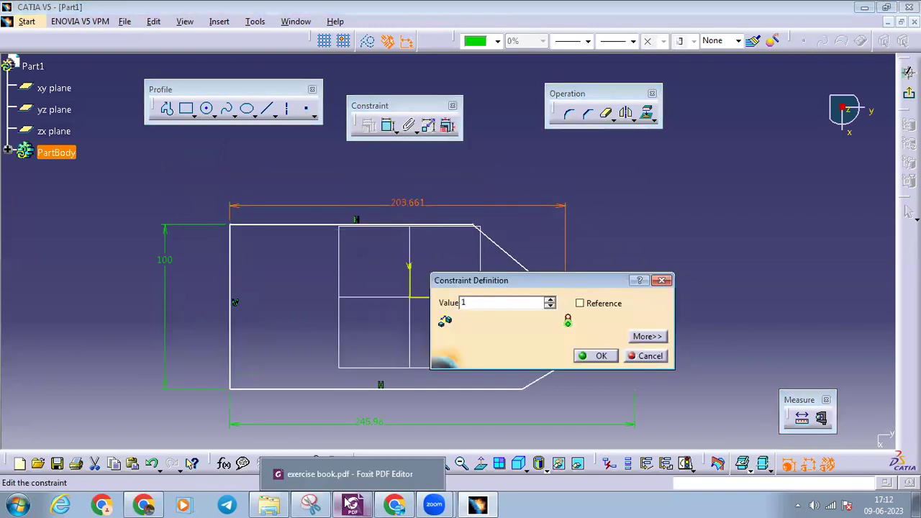
click(375, 475)
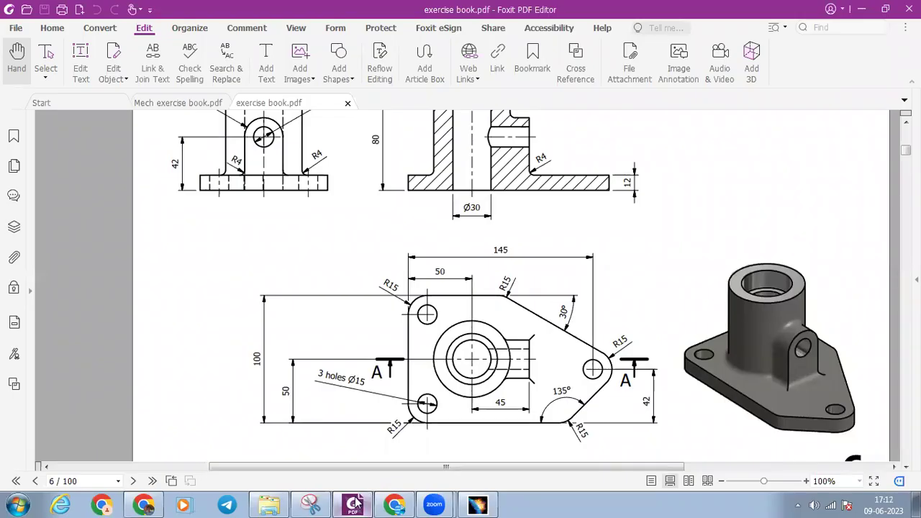
key(alt+Tab)
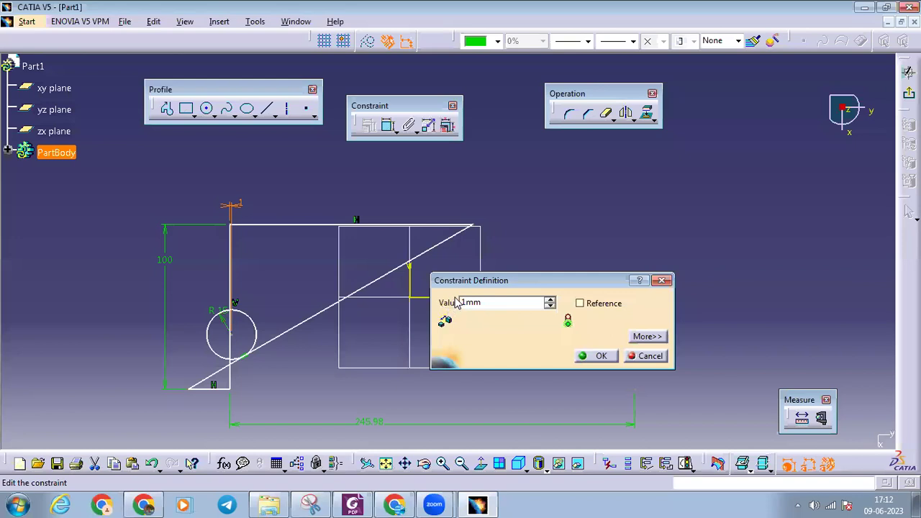
text(45)
key(Return)
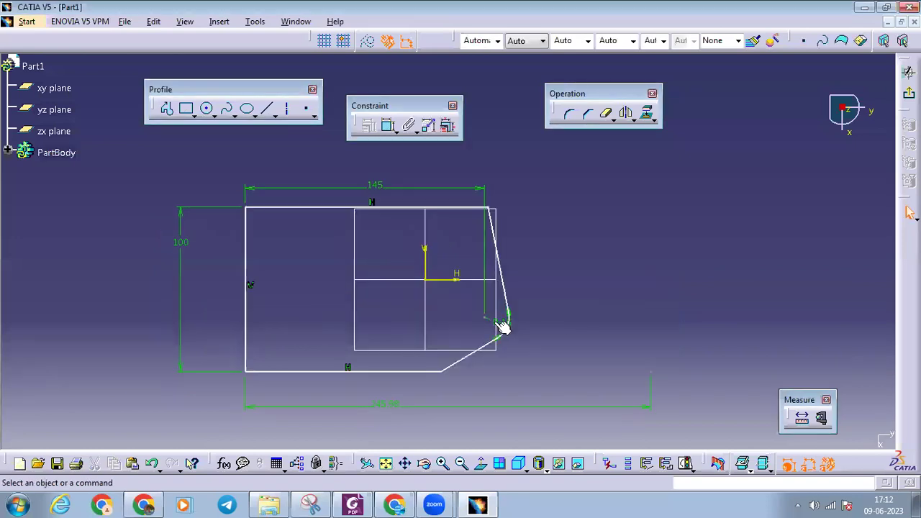
Move the rounded tip upward and delete the leftover overall width dimension below the profile
mouse_move(514, 323)
mouse_down()
mouse_move(557, 312)
mouse_move(507, 291)
mouse_move(503, 275)
mouse_up()
drag(346, 407, 443, 398)
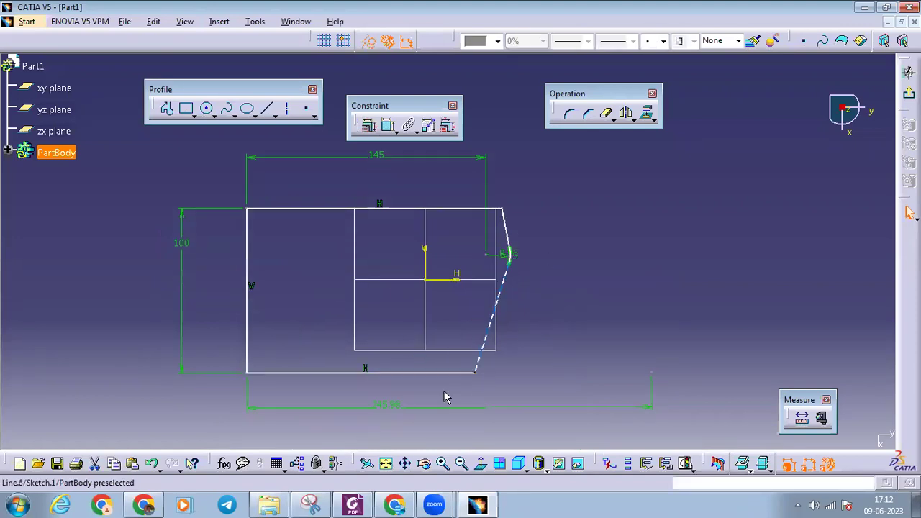
right_click(383, 401)
click(410, 368)
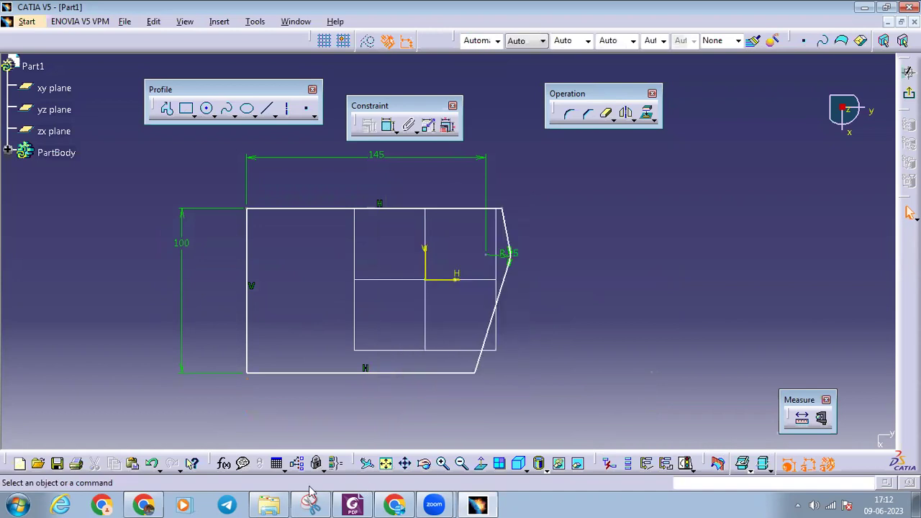
Consult the drawing, then dimension the distance between the bottom edge and the H axis and set it to 50 mm
click(353, 504)
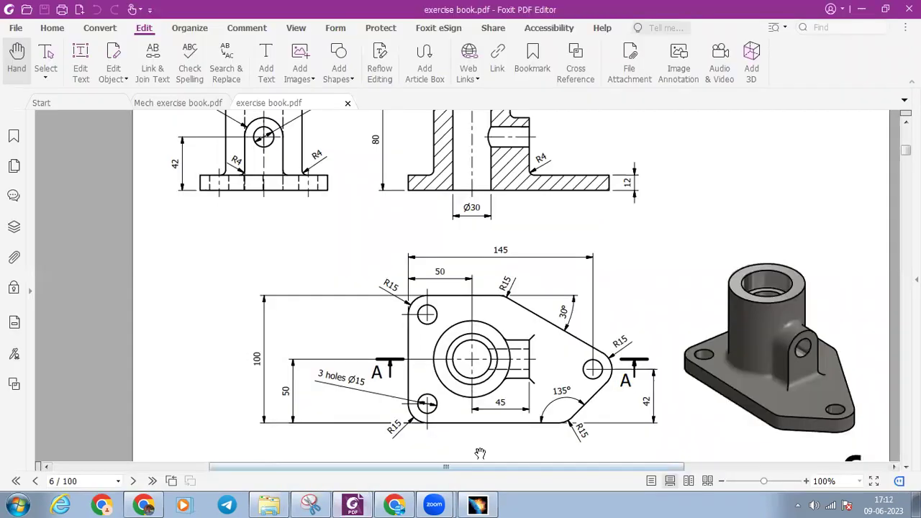
scroll(500, 408, down, 3)
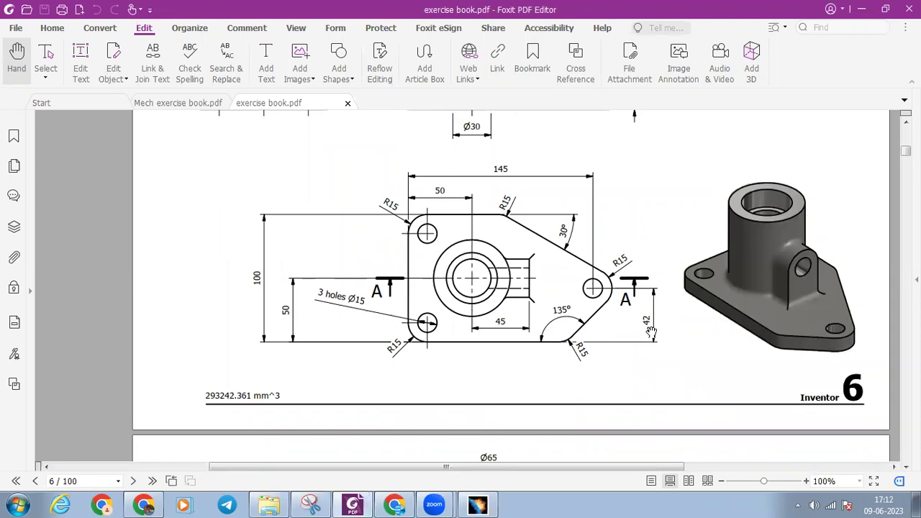
click(477, 503)
click(389, 128)
click(437, 355)
click(636, 292)
double_click(637, 292)
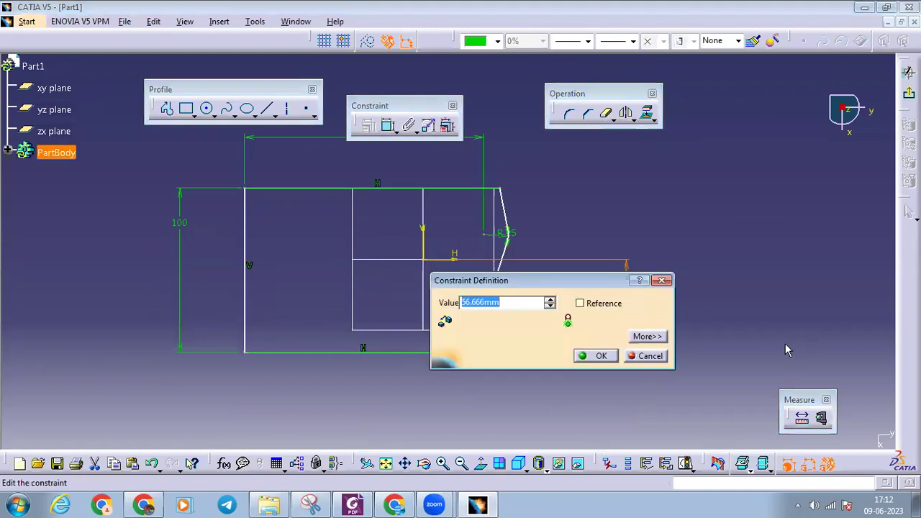
text(5)
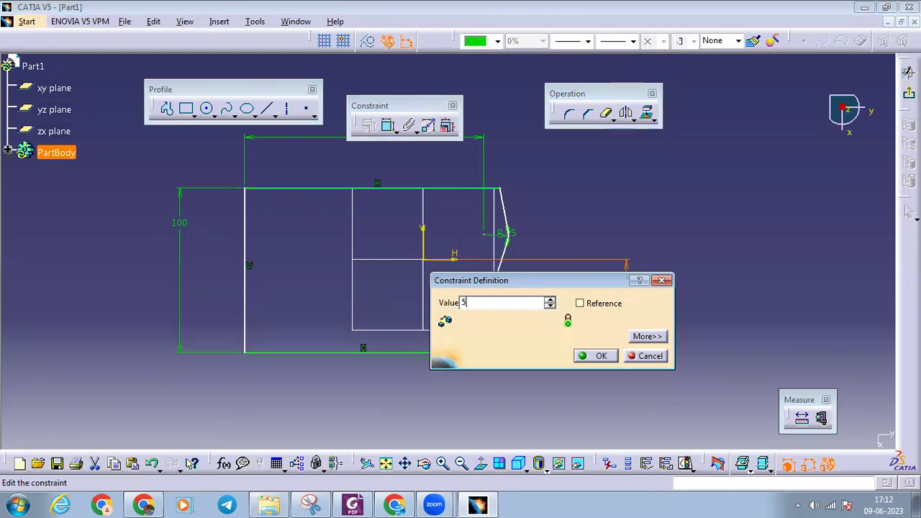
text(0)
key(Return)
Dimension the vertical distance between the tip arc's centre and the bottom edge
click(389, 126)
click(504, 223)
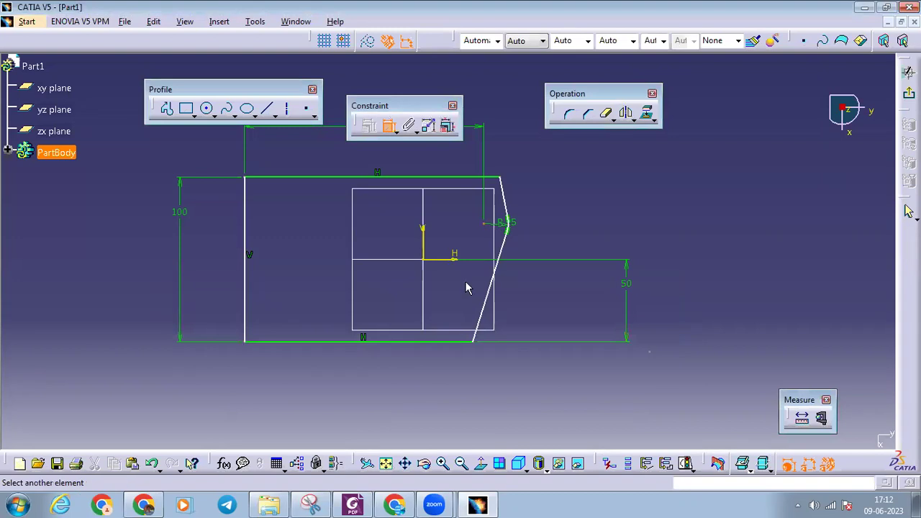
click(450, 341)
click(709, 298)
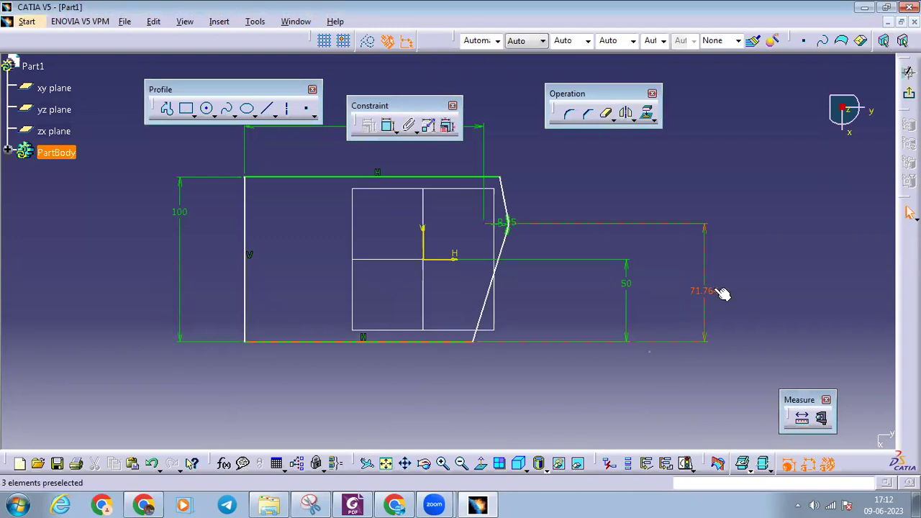